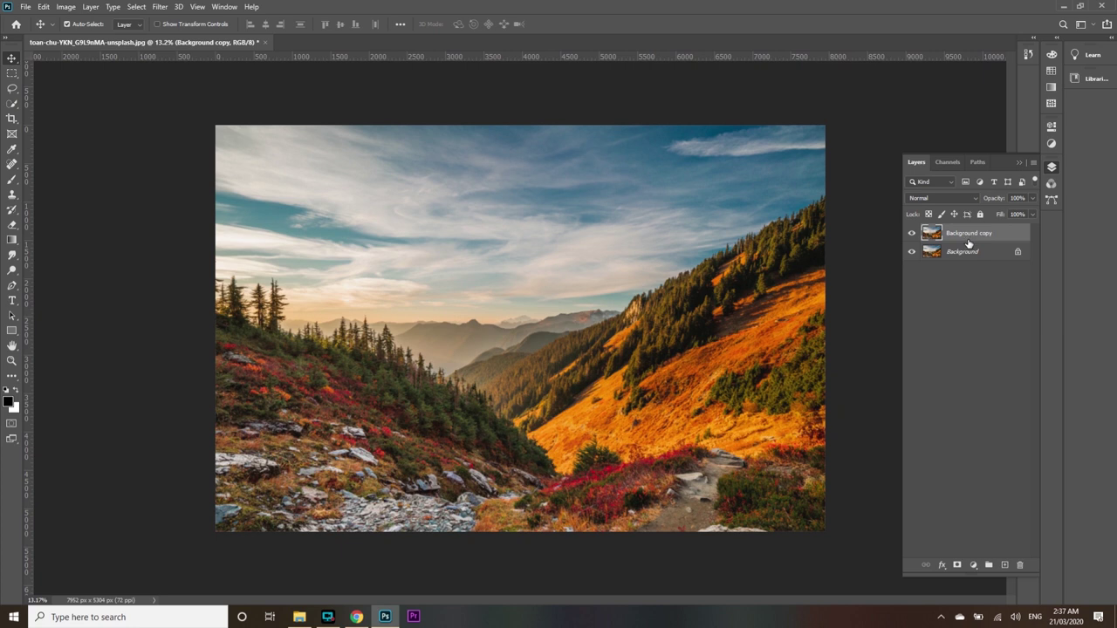
Duplicate the Background layer into a Background copy stacked above it
key(Delete)
drag(962, 237, 1004, 564)
Add a Channel Mixer adjustment layer using the Black & White with Green Filter preset, with Green boosted
click(974, 566)
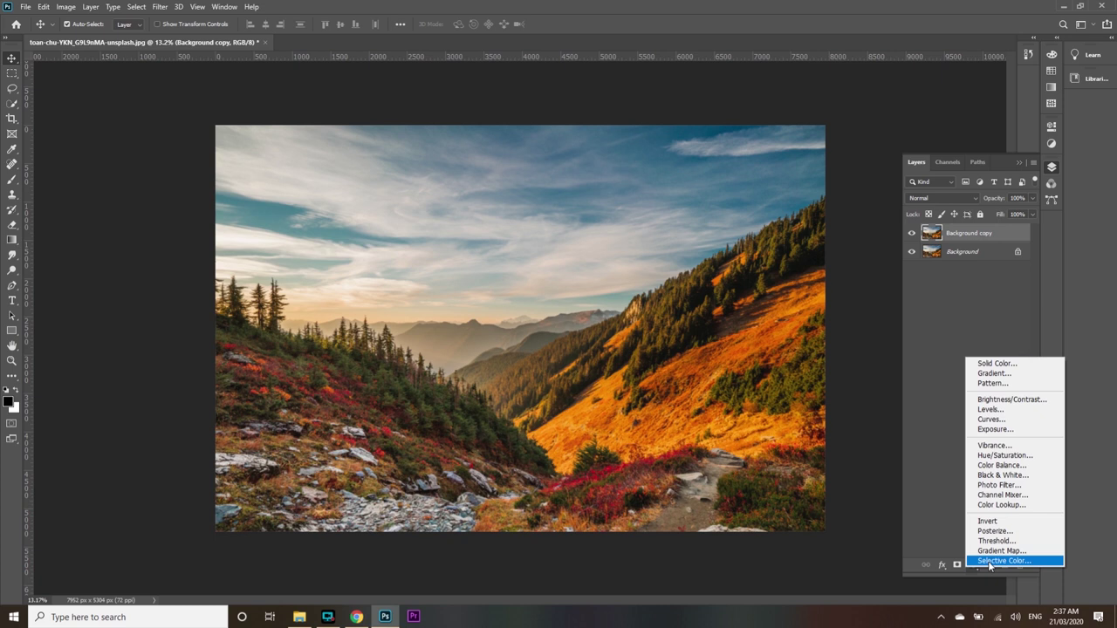
click(997, 497)
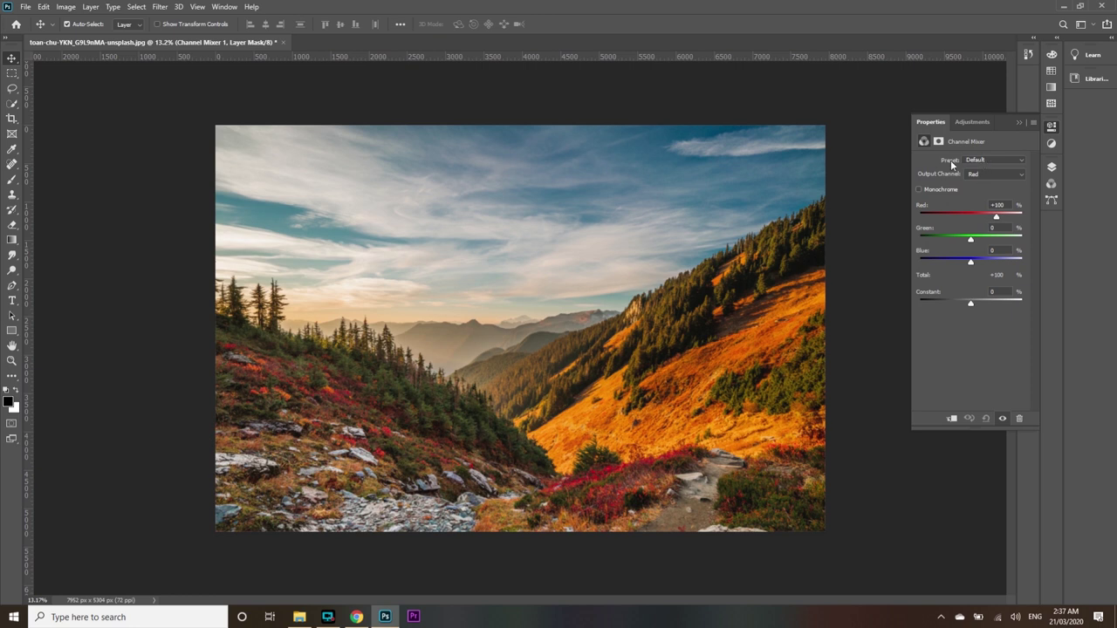
click(992, 160)
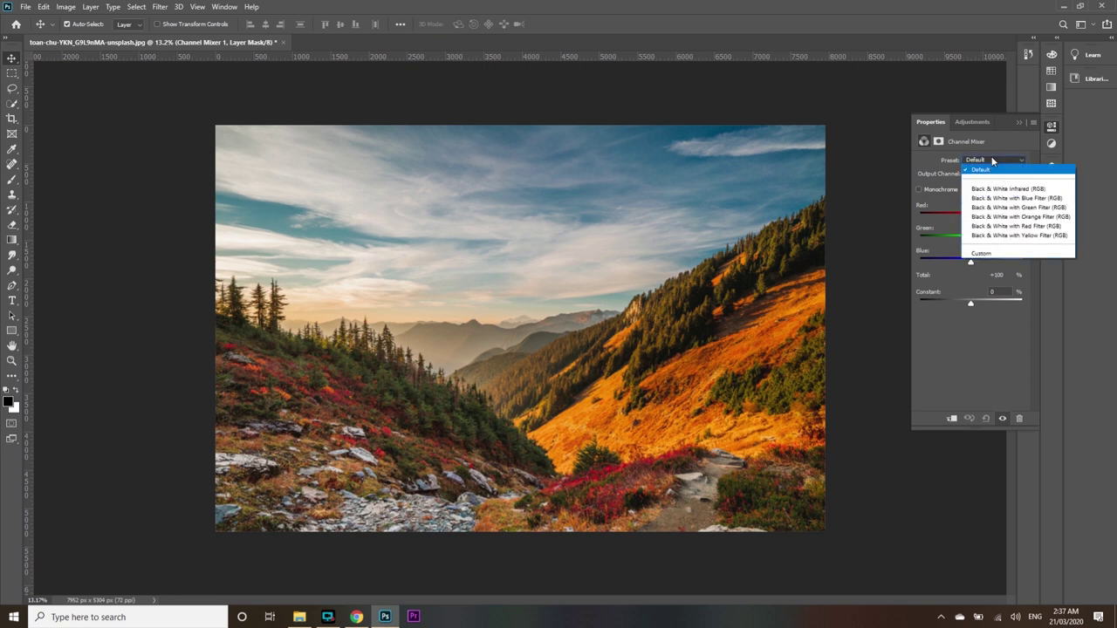
click(996, 208)
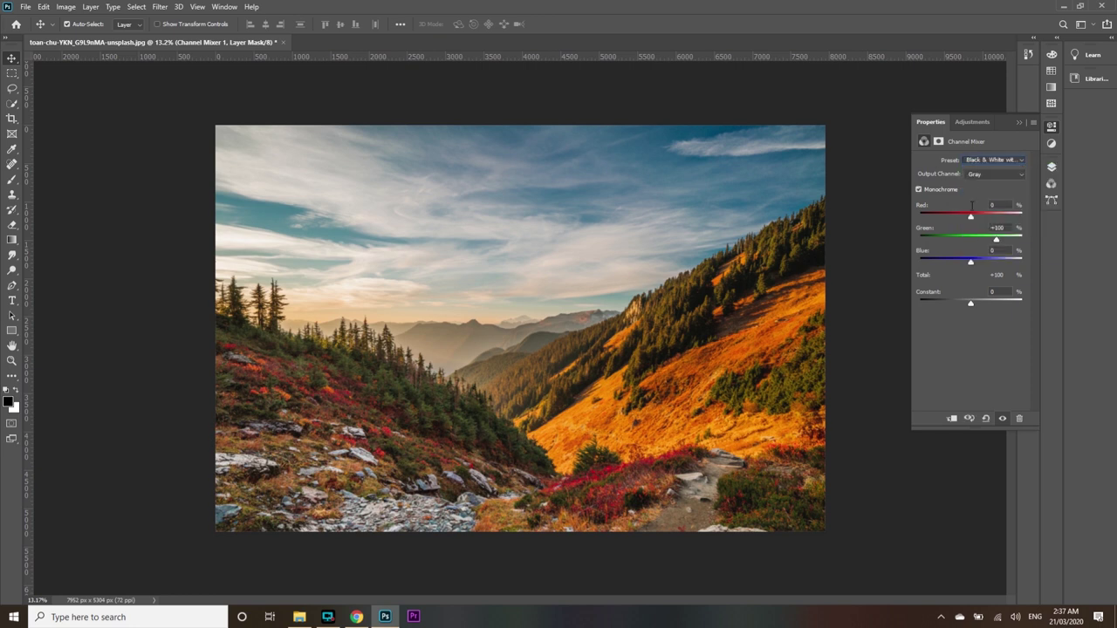
drag(996, 238, 1012, 238)
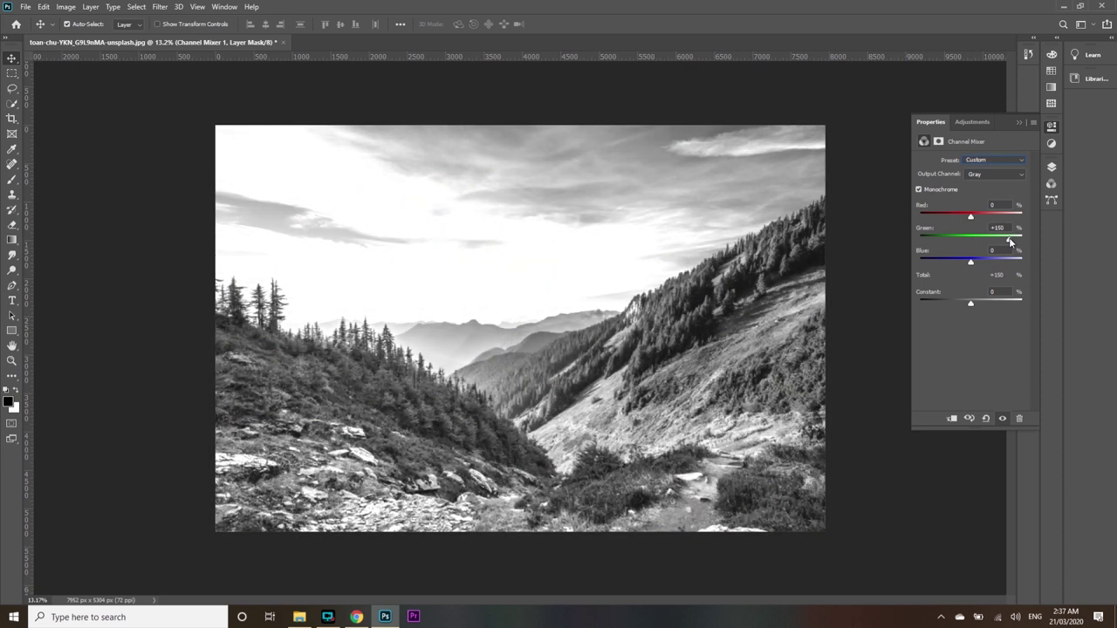
Blend the Channel Mixer 1 layer in Screen mode
click(1051, 167)
click(942, 198)
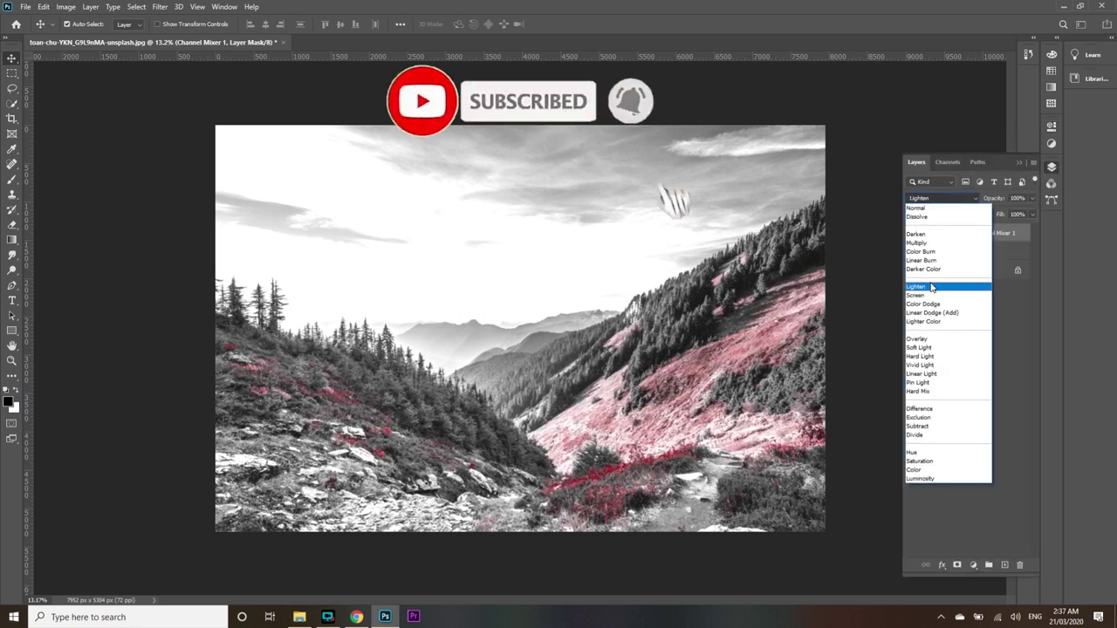
click(928, 295)
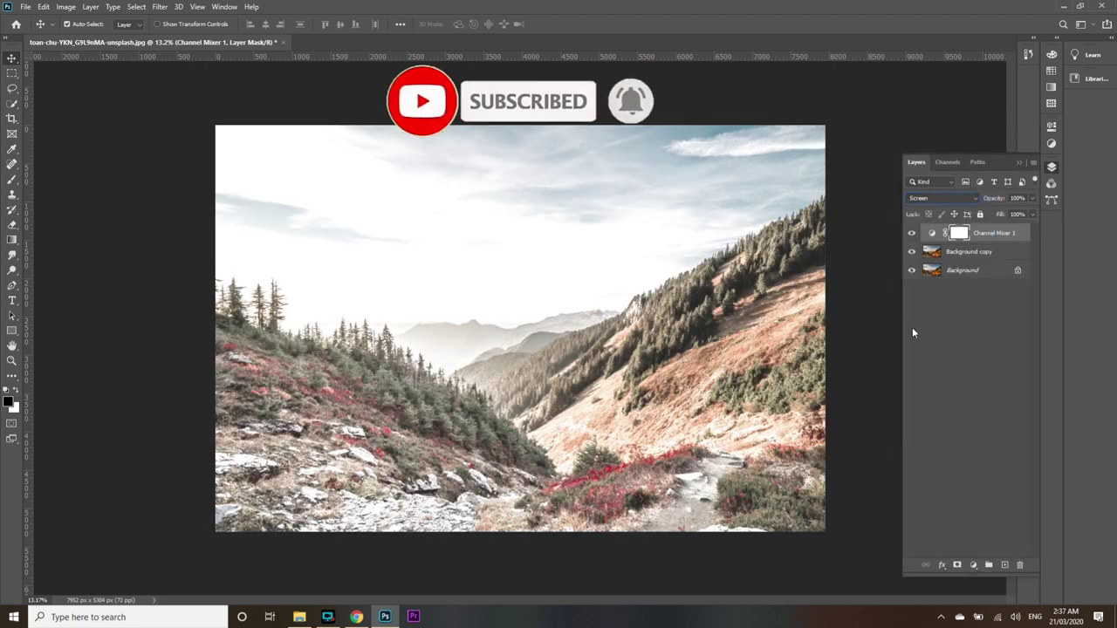
double_click(930, 234)
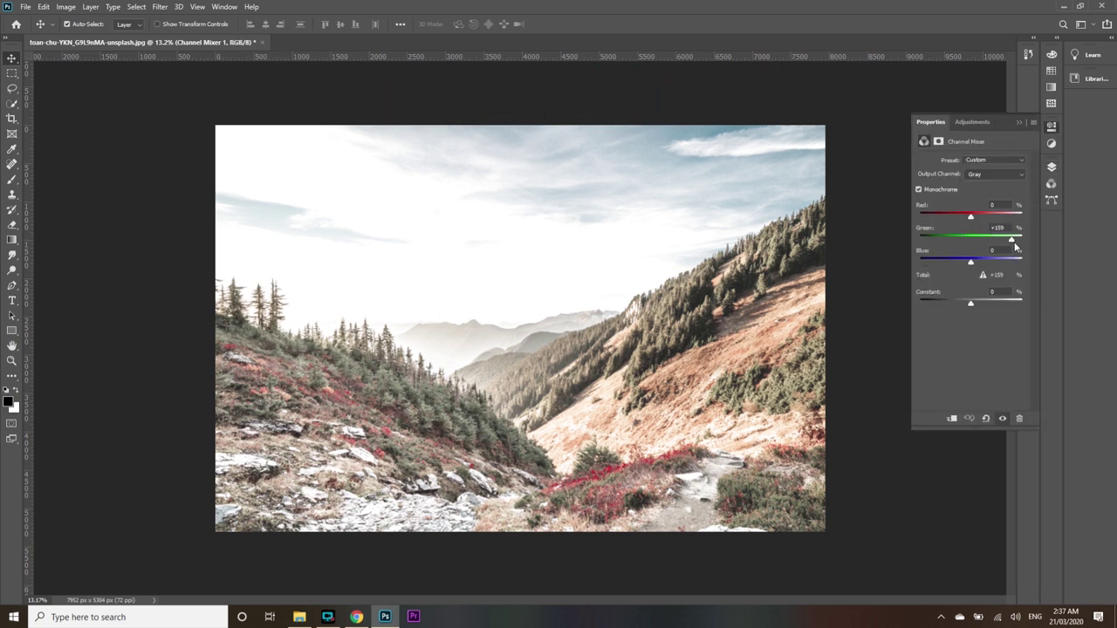
Tune the Channel Mixer to Green +200, Red about +57 and Blue about -84
drag(1015, 246, 1023, 238)
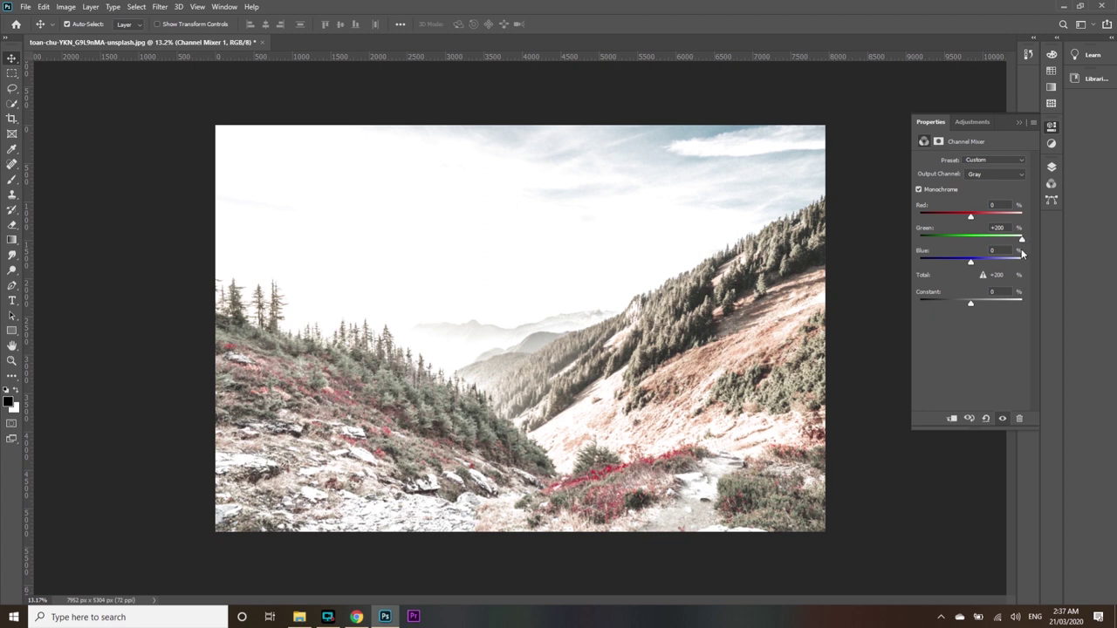
drag(971, 216, 972, 216)
drag(967, 261, 957, 262)
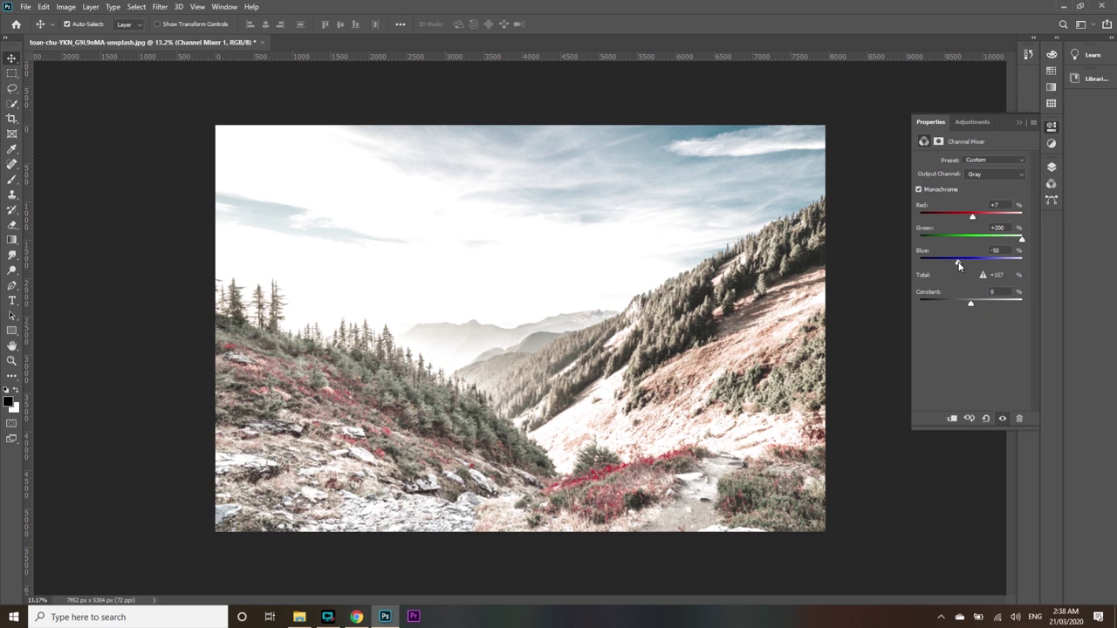
drag(973, 218, 978, 215)
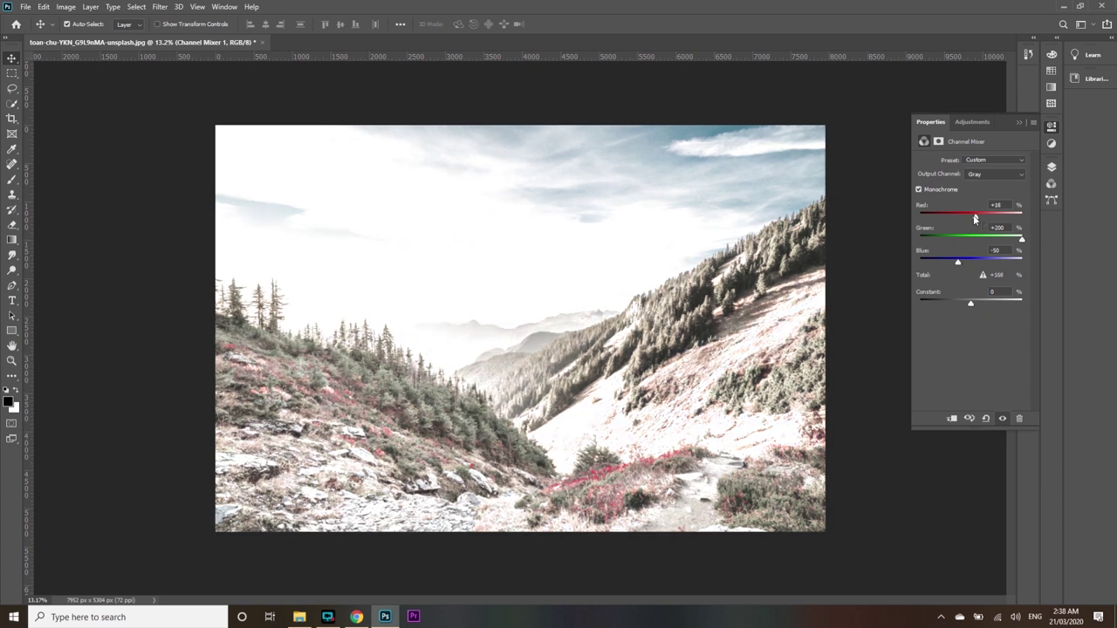
drag(955, 263, 945, 262)
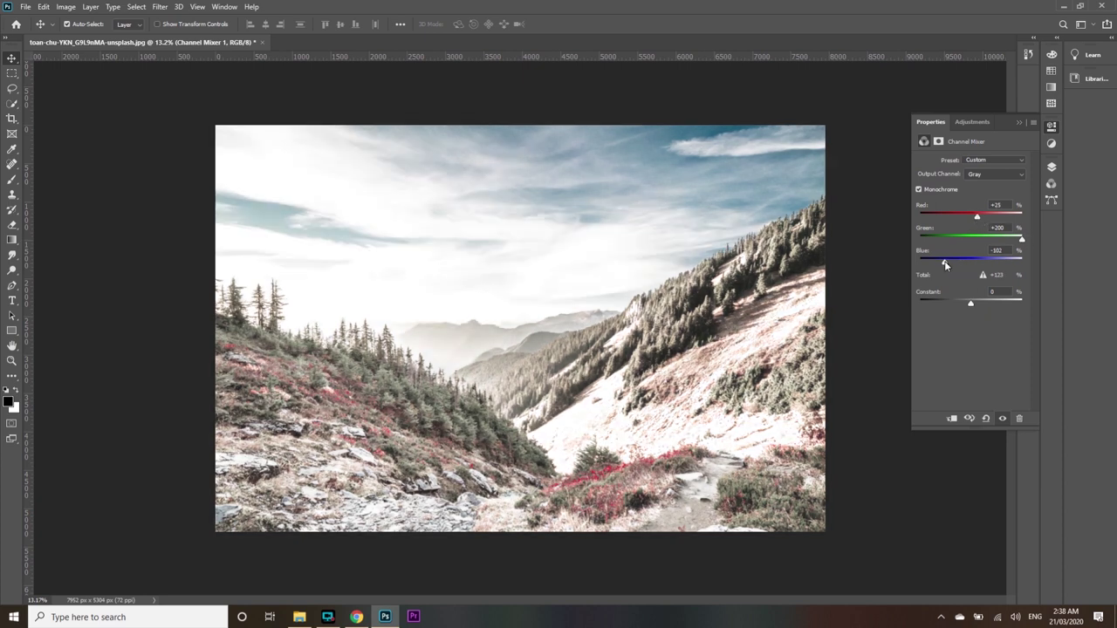
drag(979, 216, 987, 220)
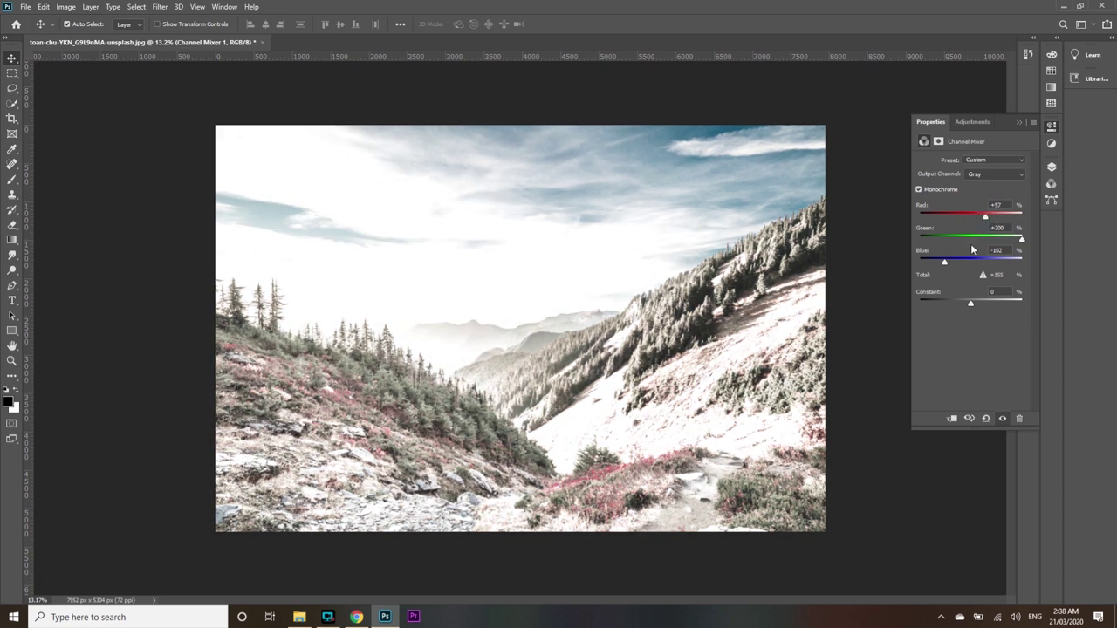
drag(949, 260, 951, 261)
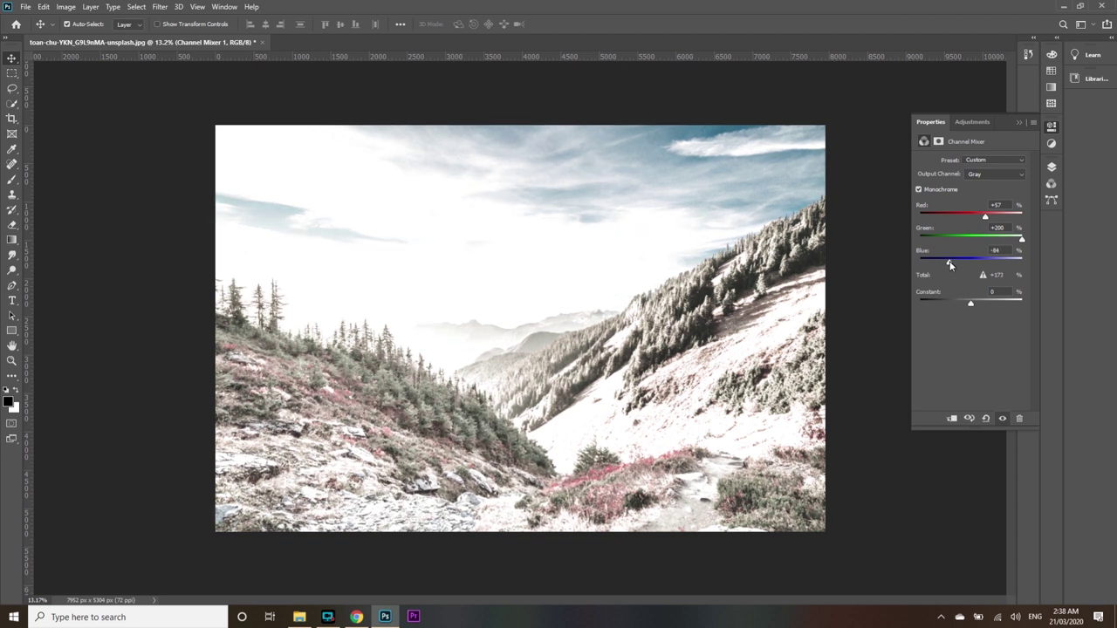
key(F7)
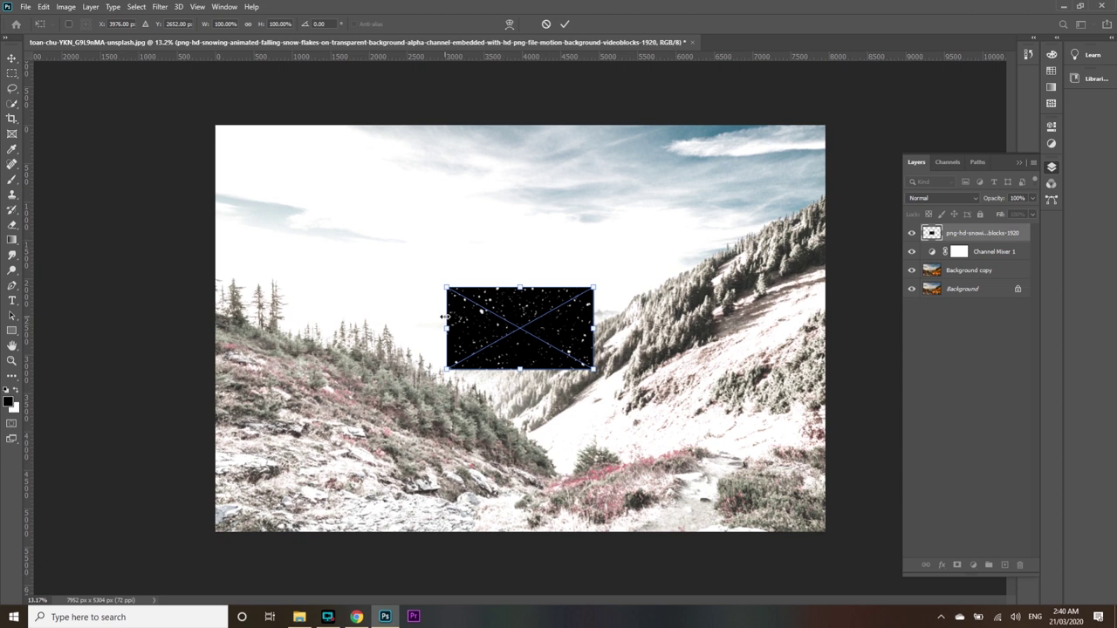
Stretch the placed snowflake image over the whole canvas and commit the transform
mouse_move(445, 285)
mouse_down()
mouse_move(210, 185)
mouse_move(119, 111)
mouse_up()
mouse_move(650, 429)
mouse_down()
mouse_move(664, 455)
mouse_move(668, 447)
mouse_up()
drag(500, 130, 500, 119)
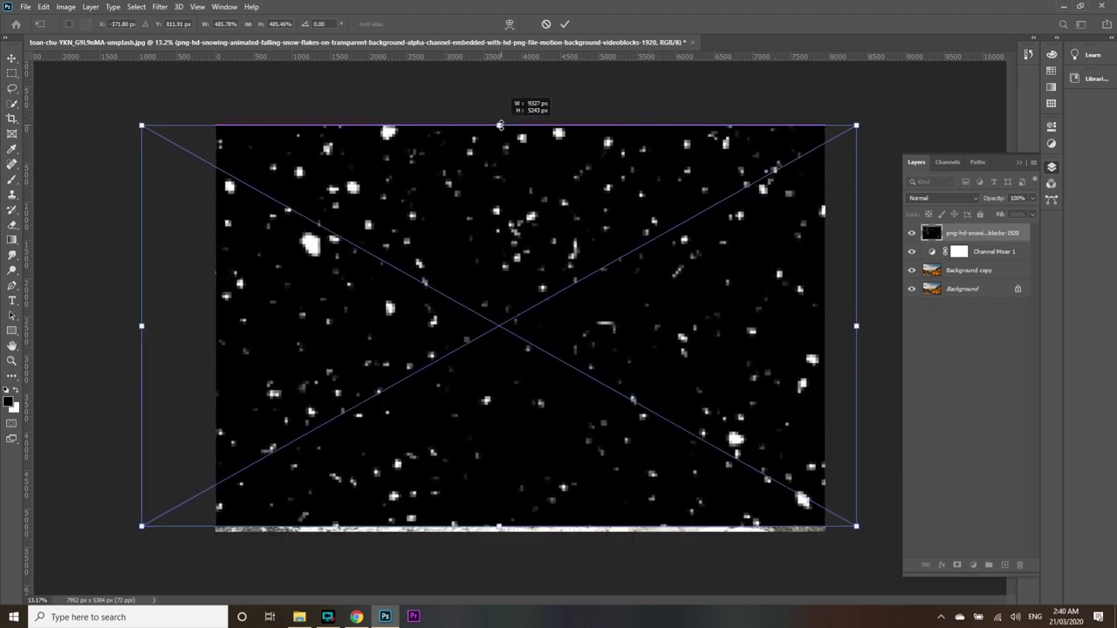
drag(498, 526, 498, 532)
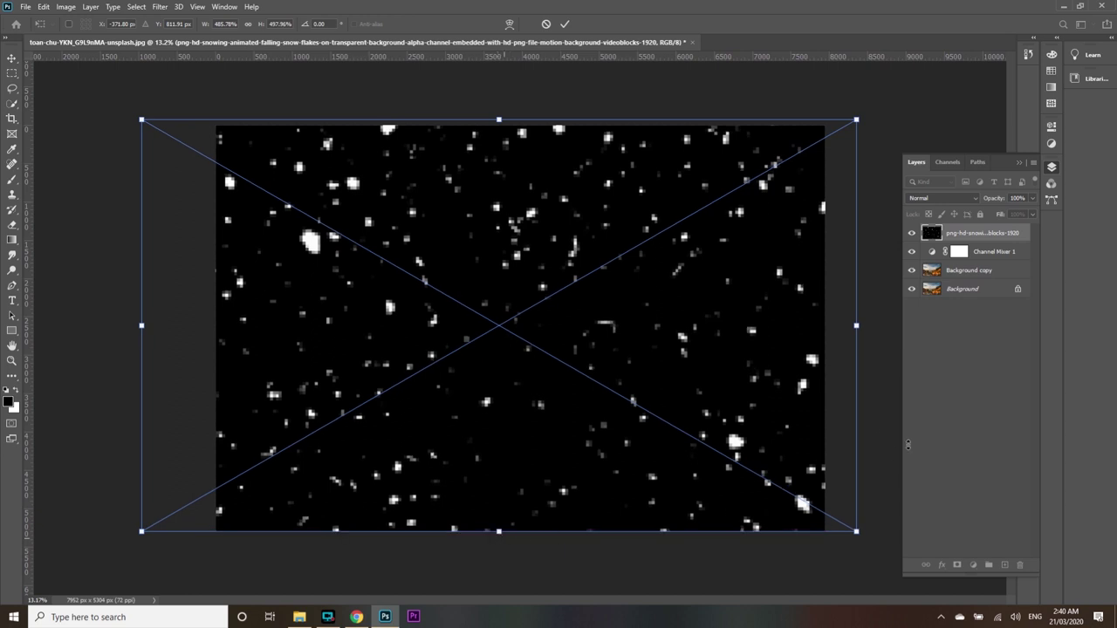
click(567, 25)
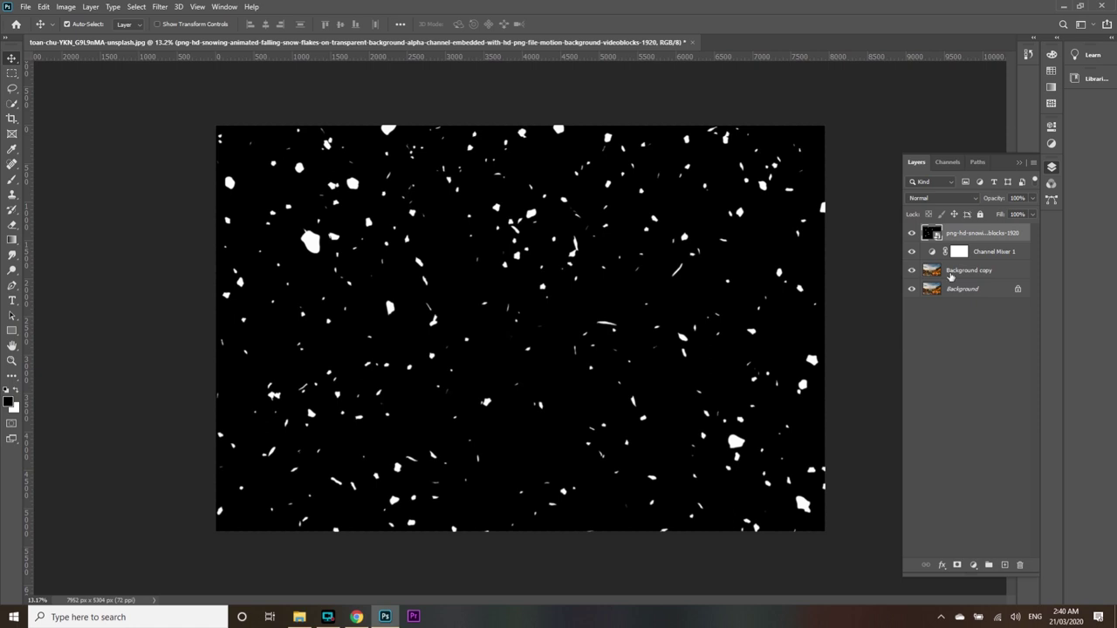
Set the snow layer's blend mode to Screen so only the white flakes show
click(959, 200)
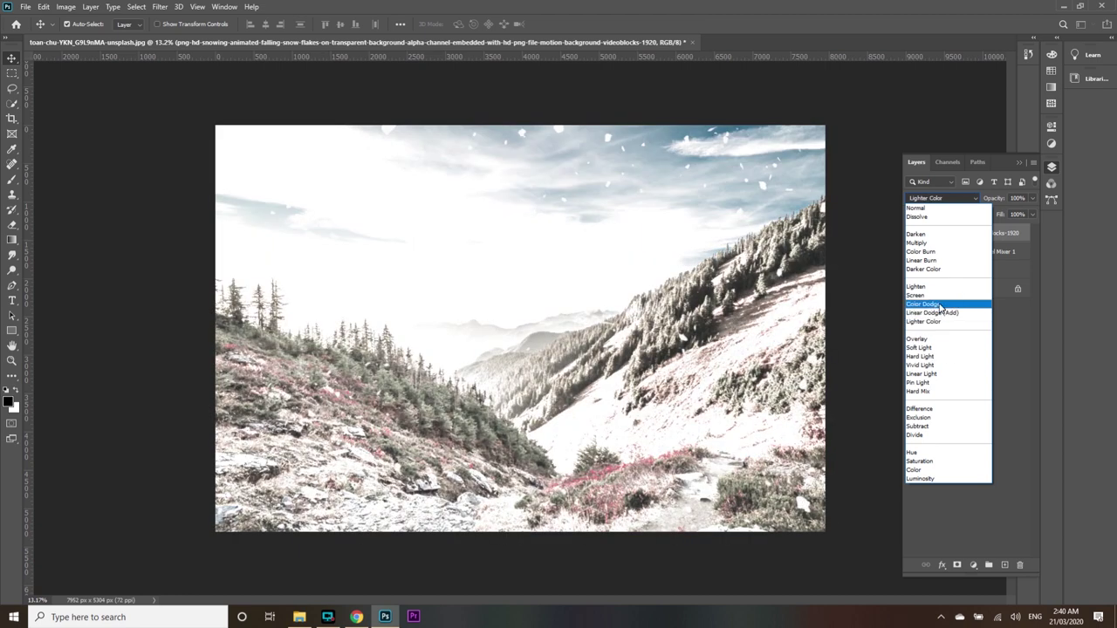
click(934, 295)
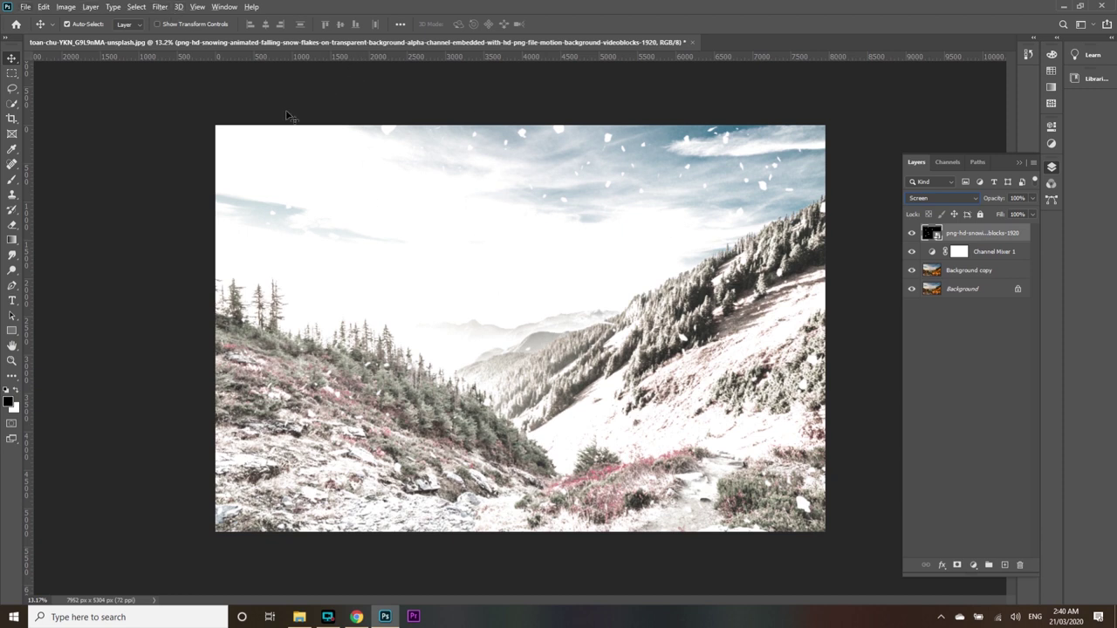
click(159, 7)
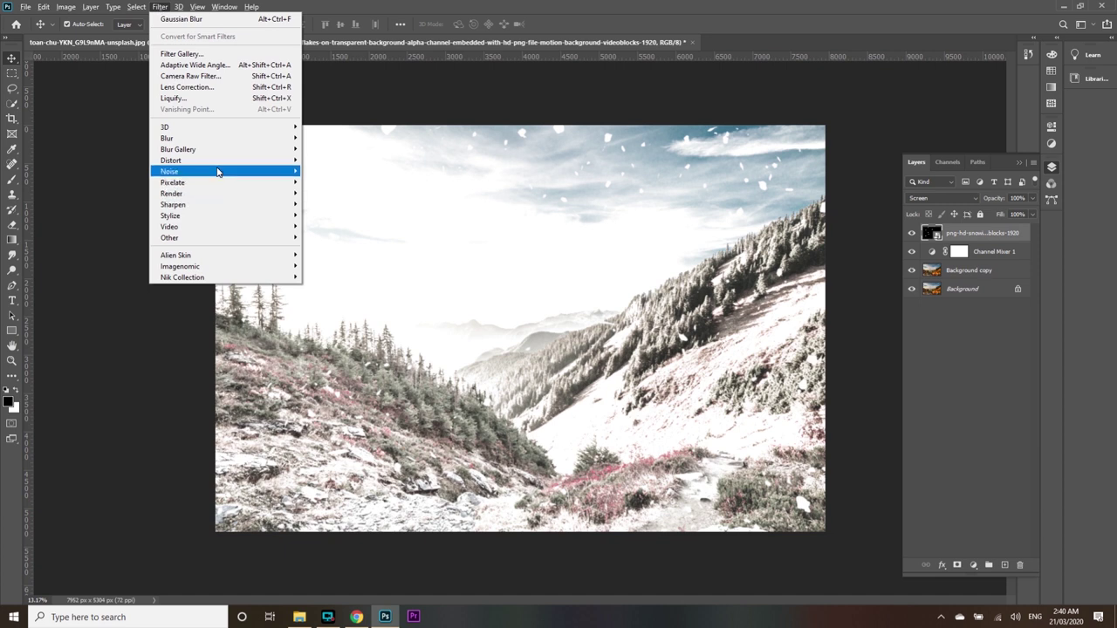
Give the snow layer a Gaussian Blur of radius 8.8 and add an offset blurred copy
mouse_move(166, 138)
click(331, 182)
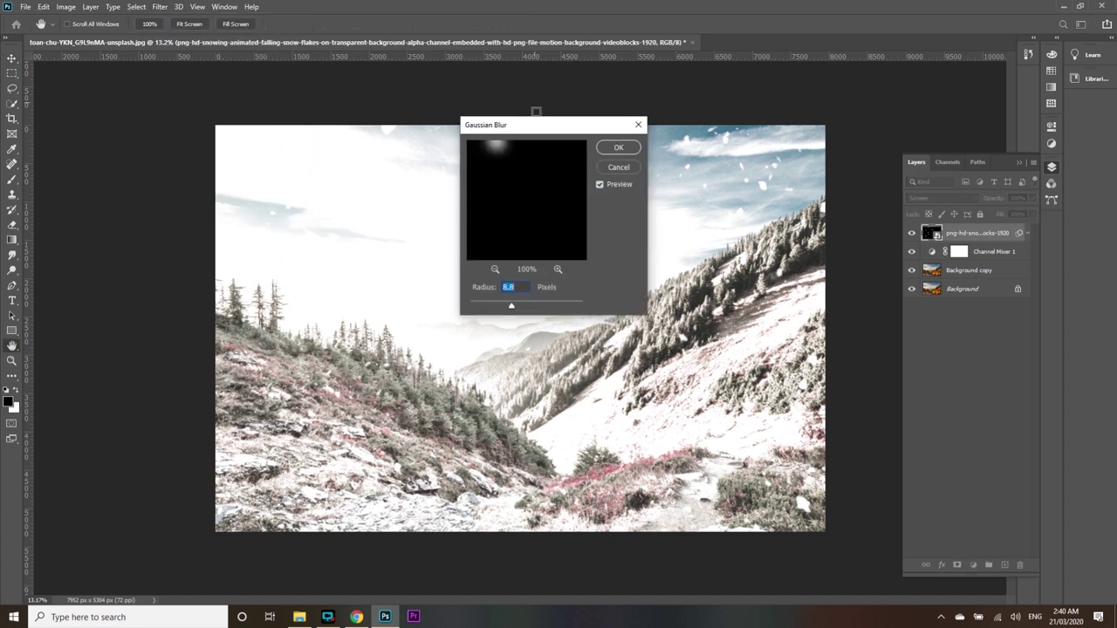
click(617, 147)
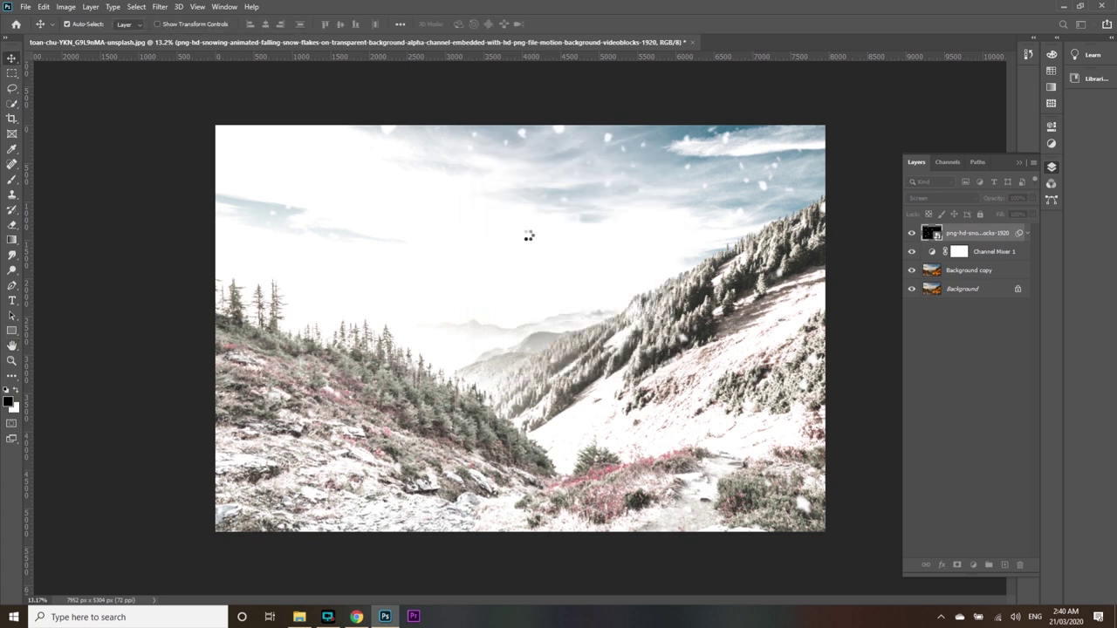
mouse_move(550, 349)
mouse_down()
mouse_move(523, 349)
mouse_move(529, 388)
mouse_up()
click(959, 326)
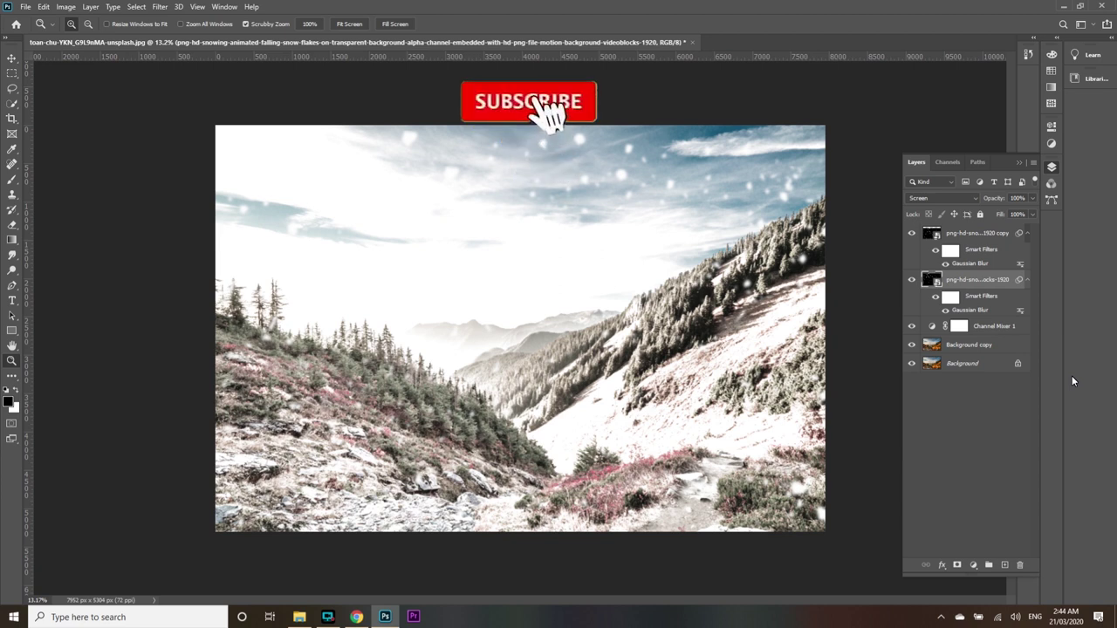
click(959, 326)
click(973, 565)
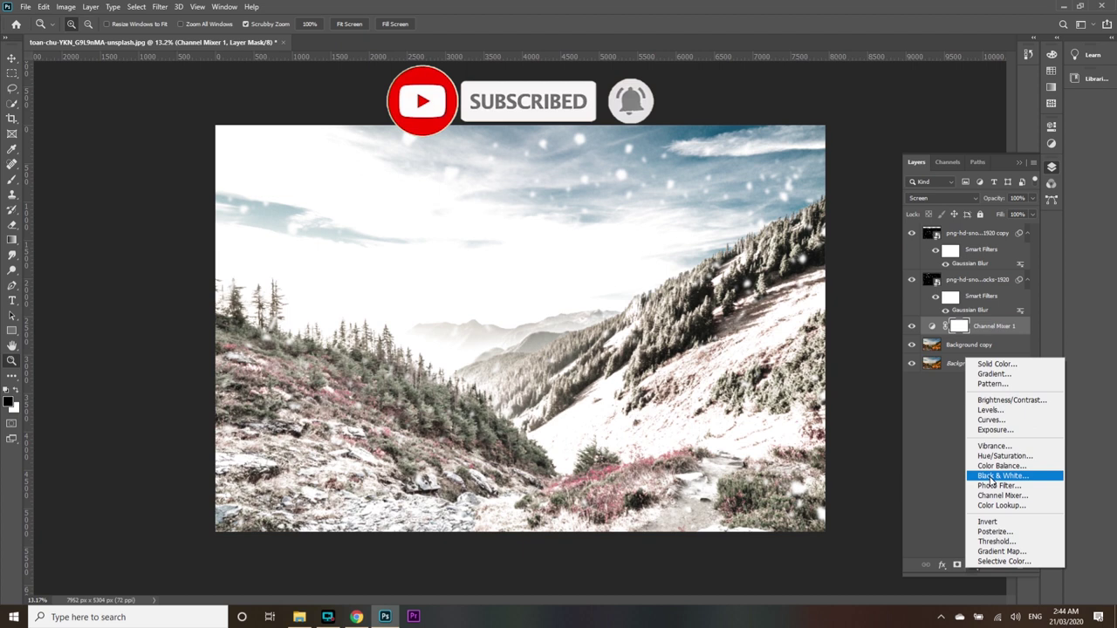
click(934, 326)
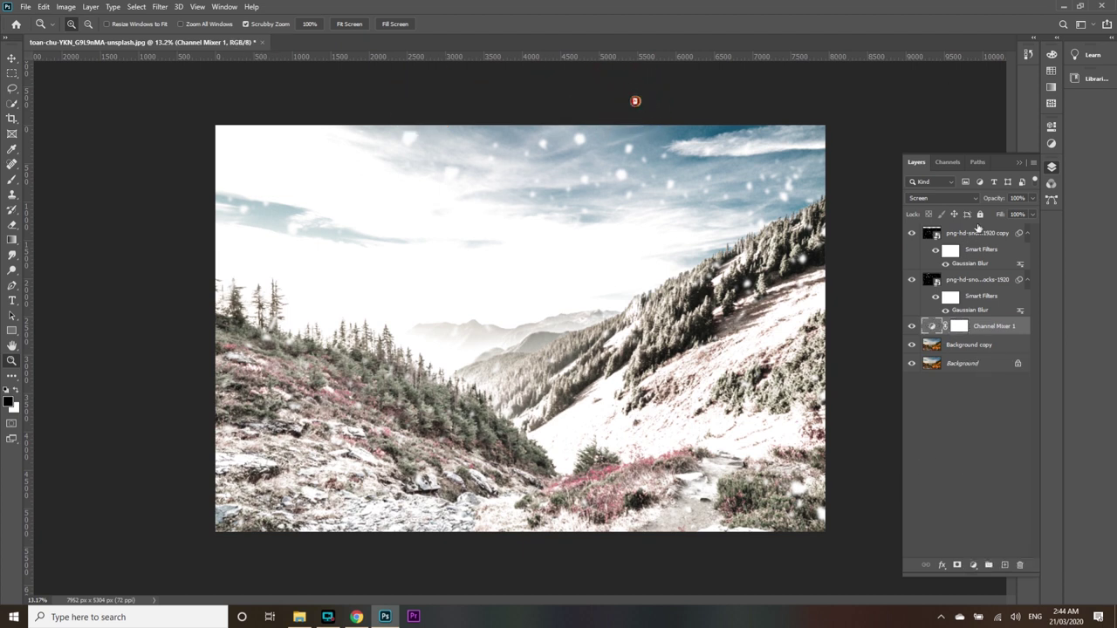
double_click(933, 327)
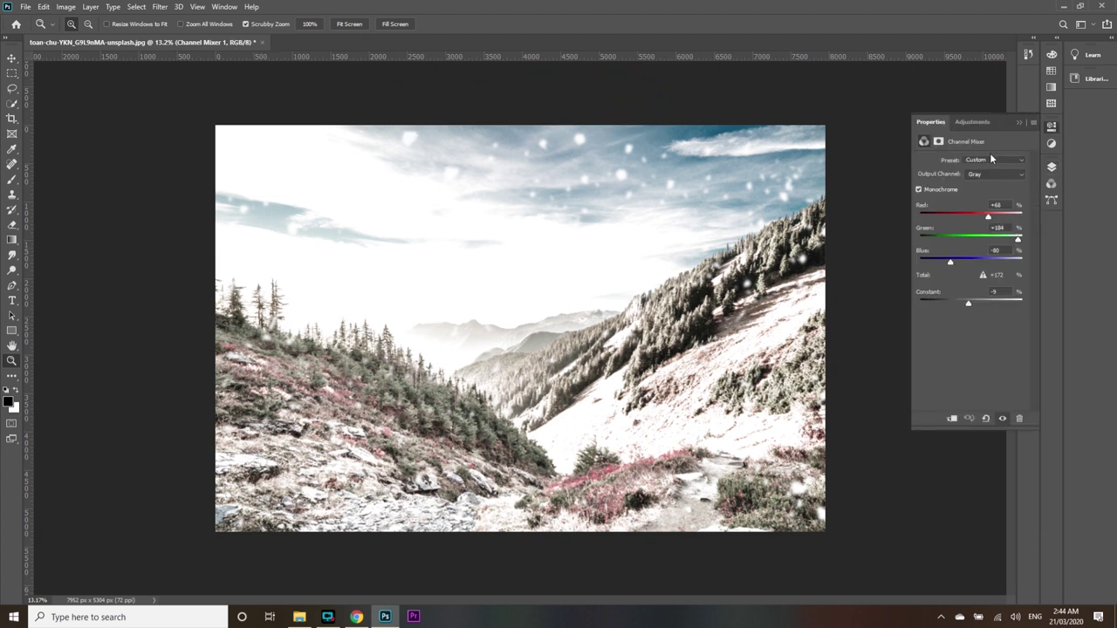
click(990, 159)
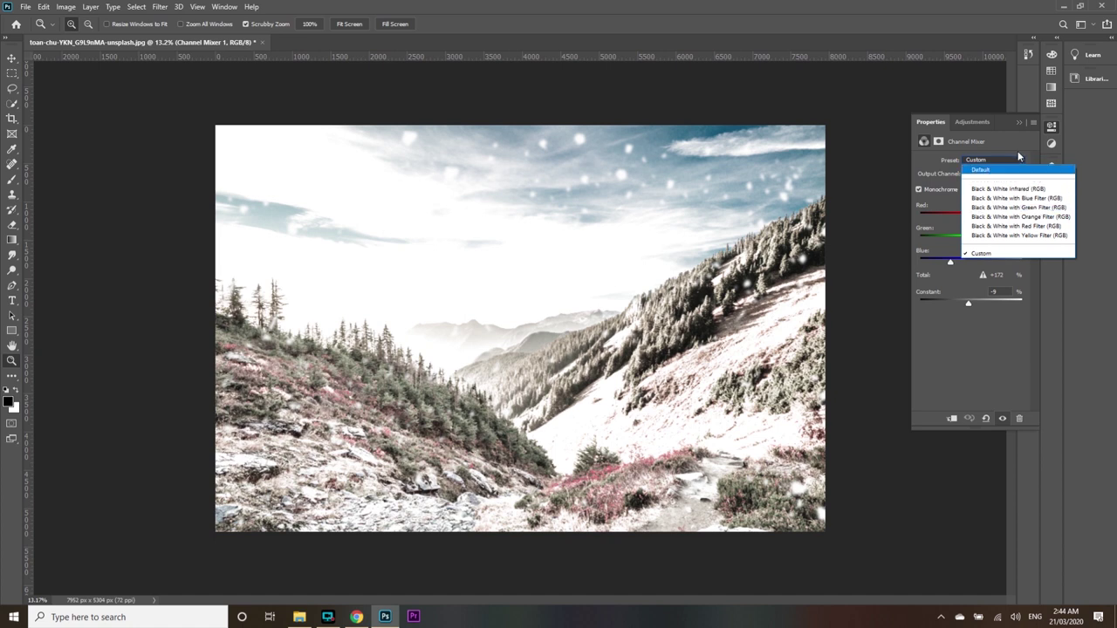
click(1017, 153)
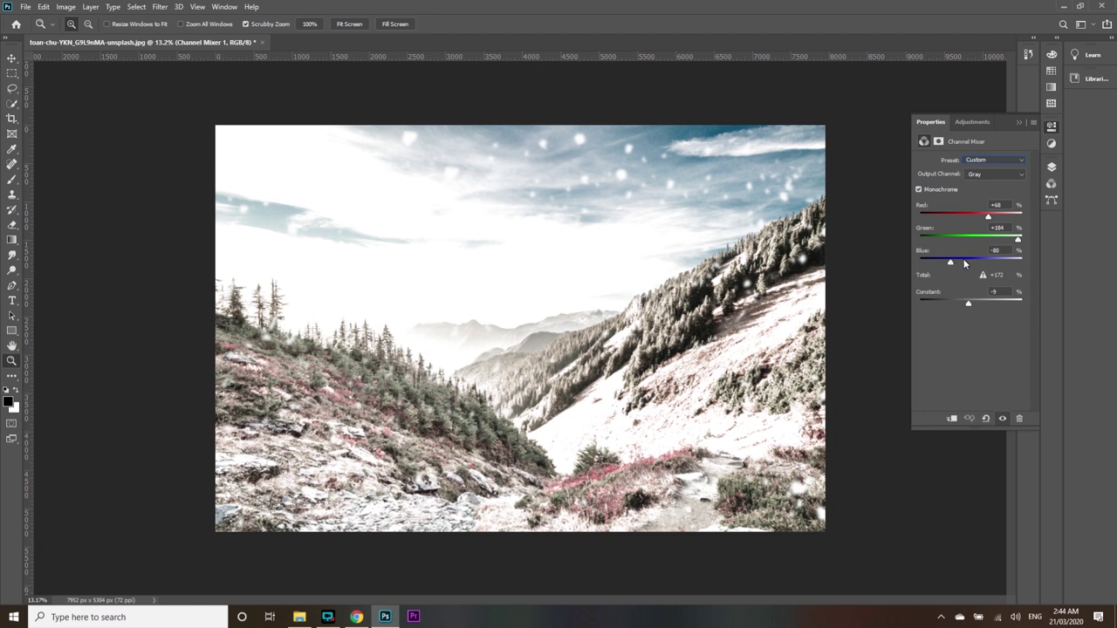
click(1053, 167)
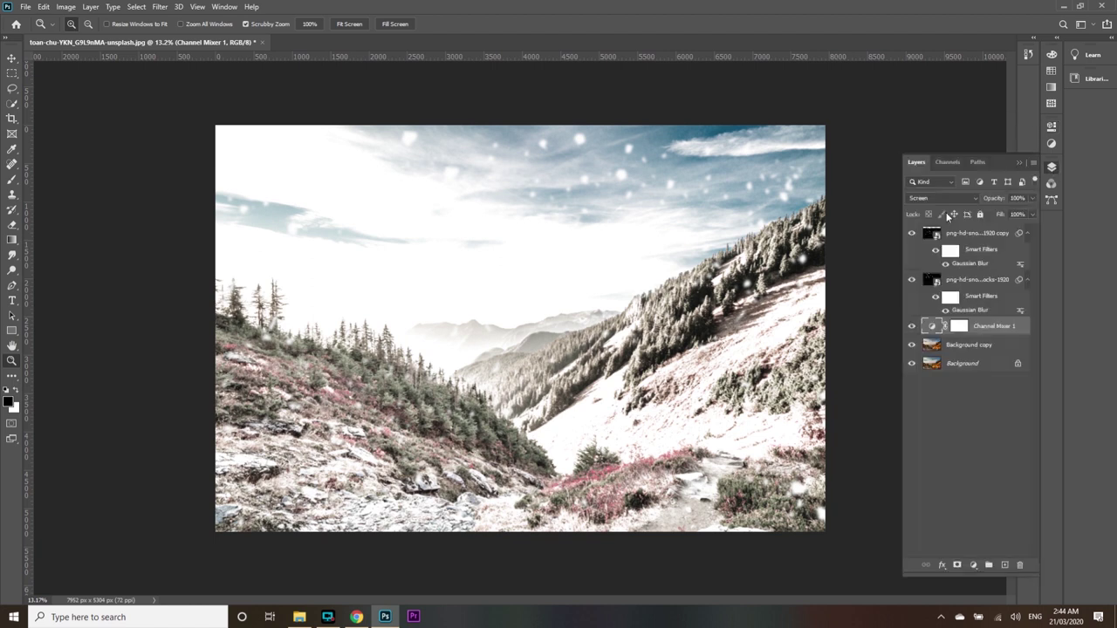